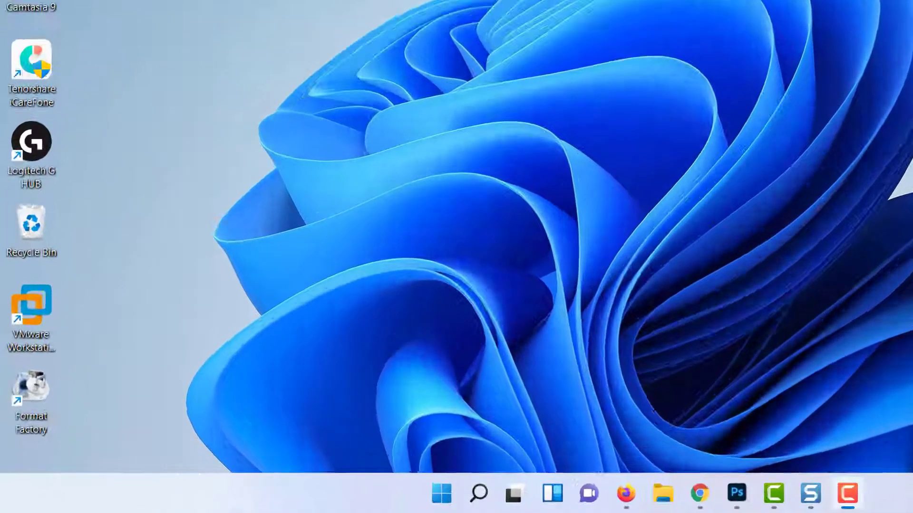
Relaunch Outlook with 'outlook.exe /safe' and open it using the default mail profile.
key("super+r")
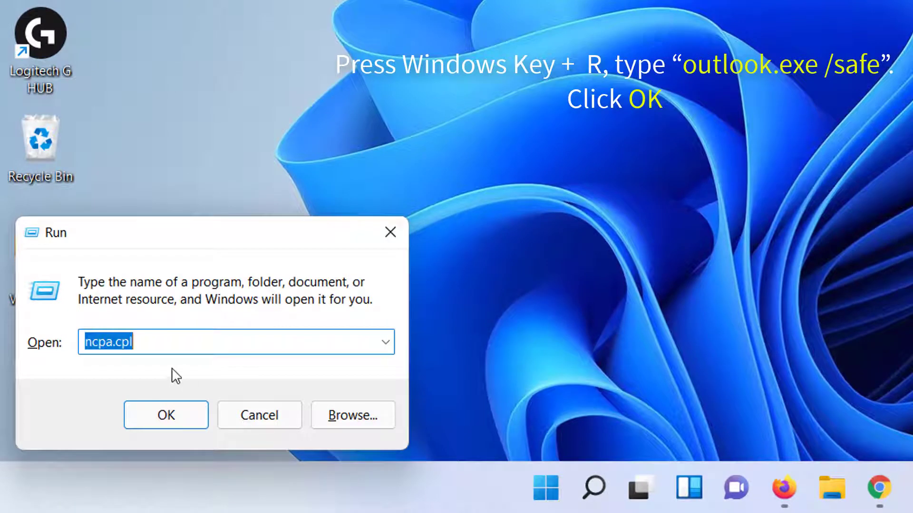
type("outlook.exe /safe")
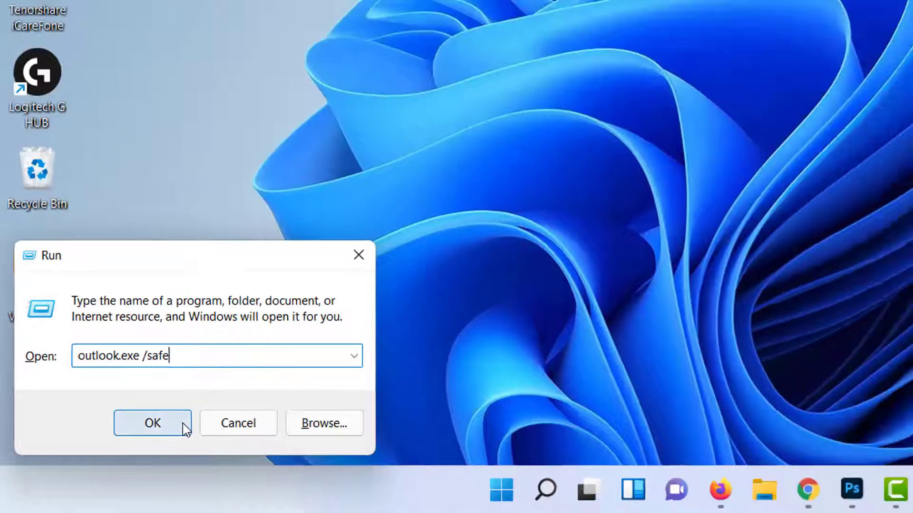
left_click(183, 424)
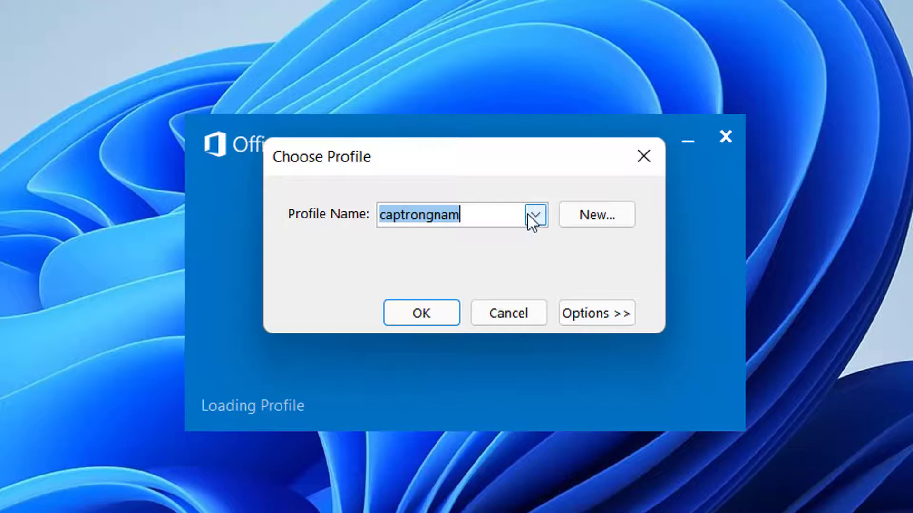
left_click(437, 313)
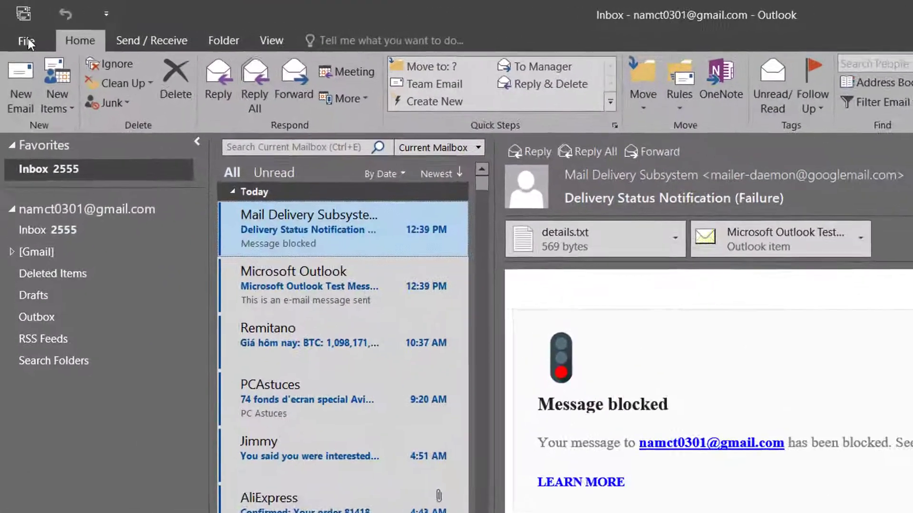
Open the COM Add-ins list from Outlook's Options > Add-ins page.
left_click(19, 29)
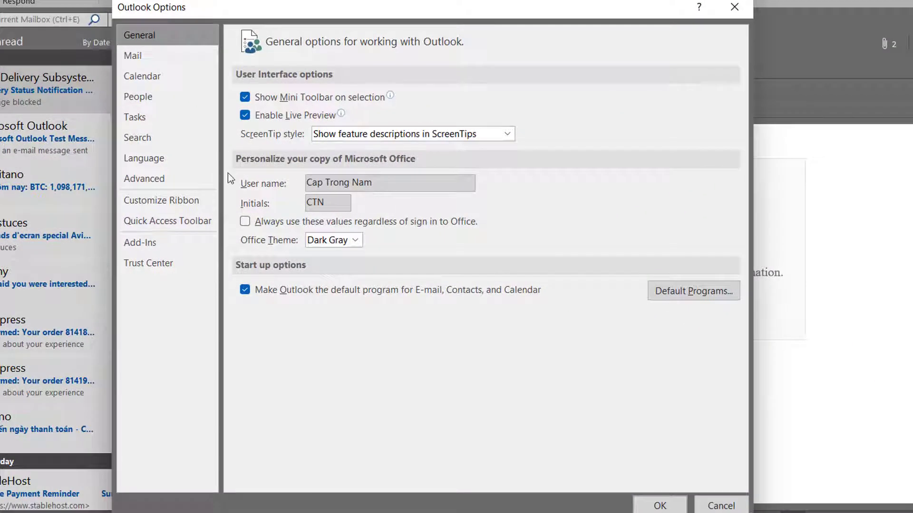
left_click(166, 242)
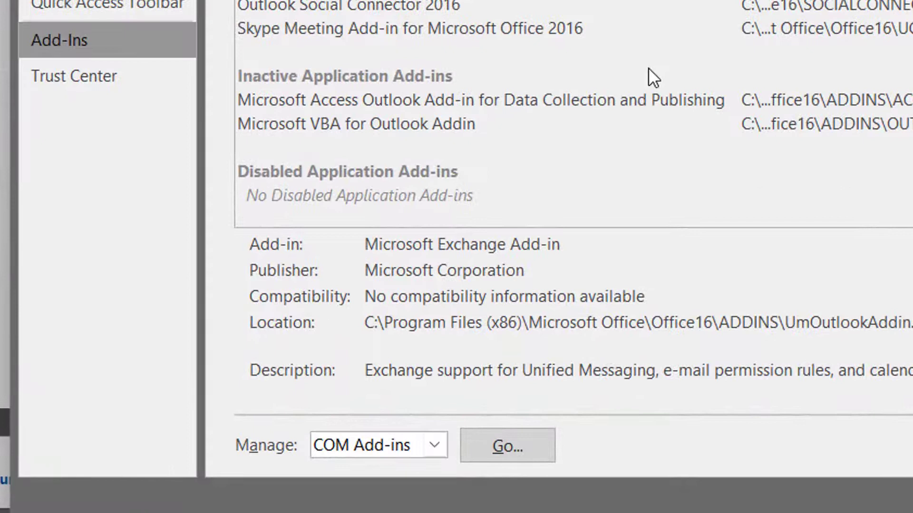
left_click(438, 446)
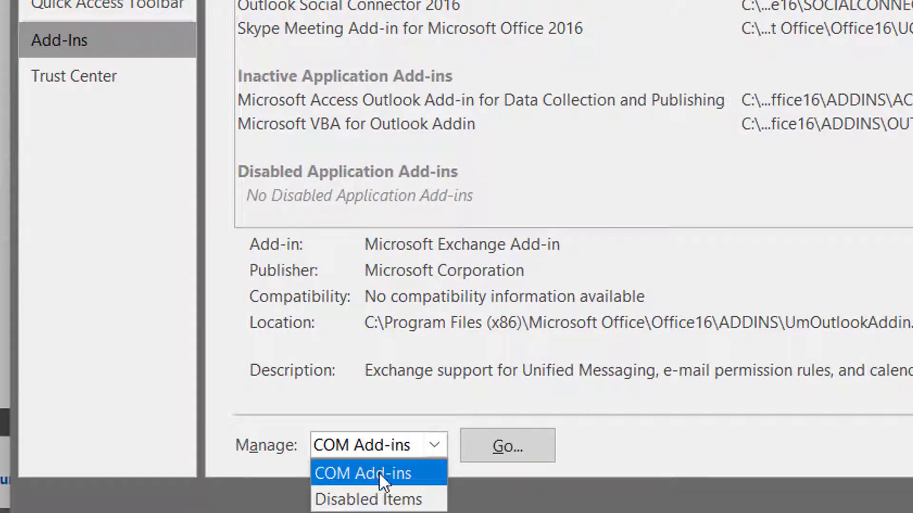
left_click(398, 476)
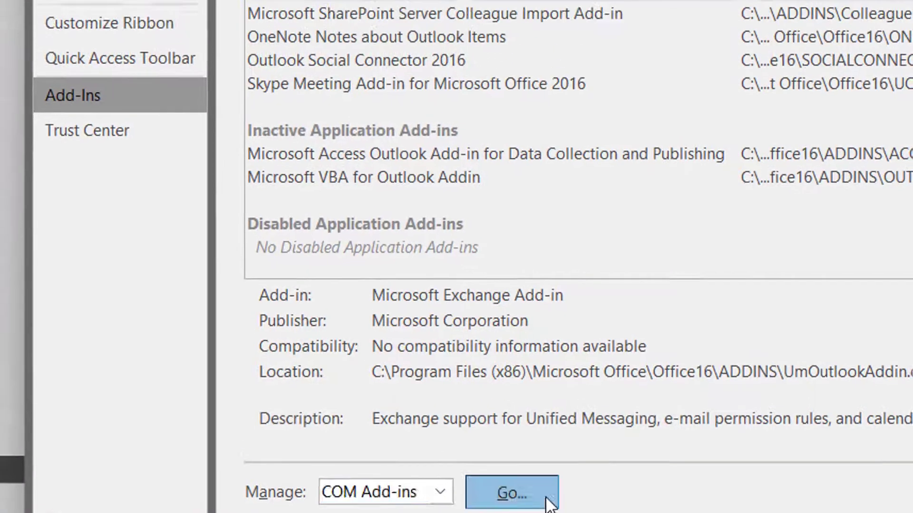
left_click(542, 452)
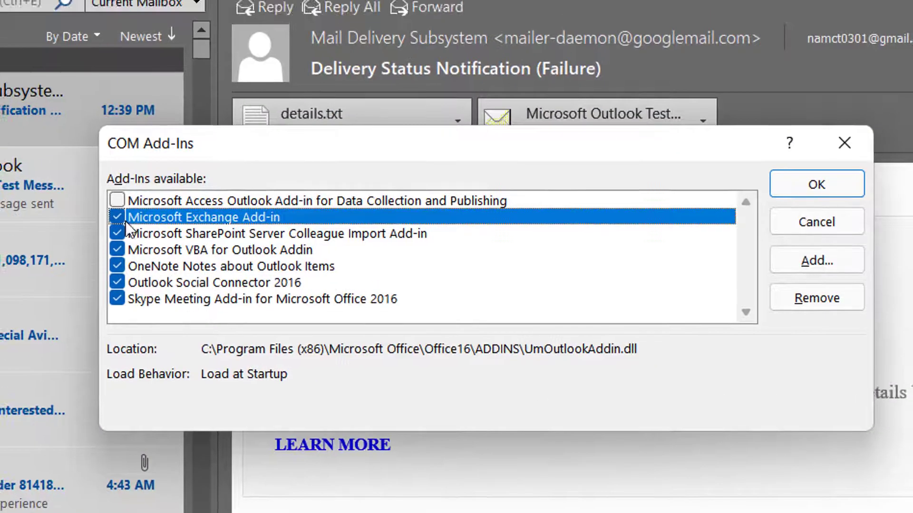
Uncheck all six COM add-ins, from Microsoft Exchange Add-in to Skype Meeting Add-in, and confirm.
left_click(117, 217)
left_click(117, 233)
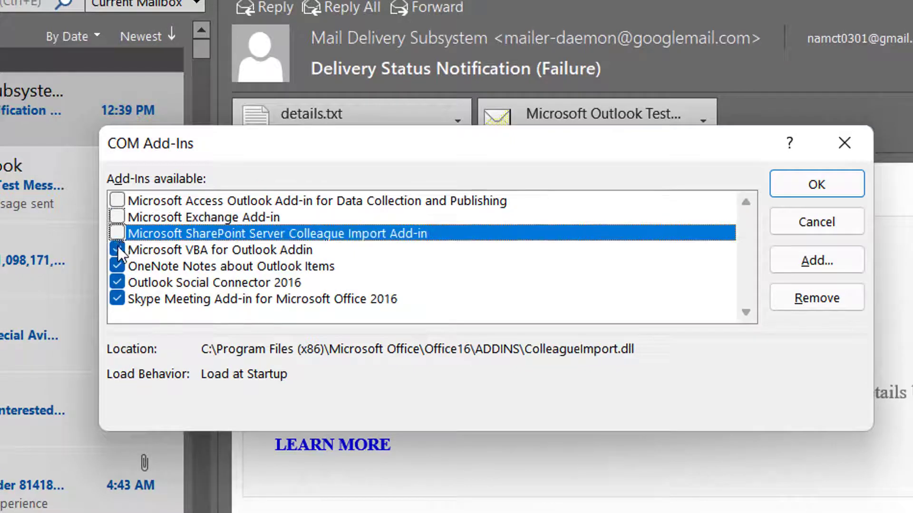
left_click(116, 250)
left_click(117, 266)
left_click(117, 282)
left_click(117, 299)
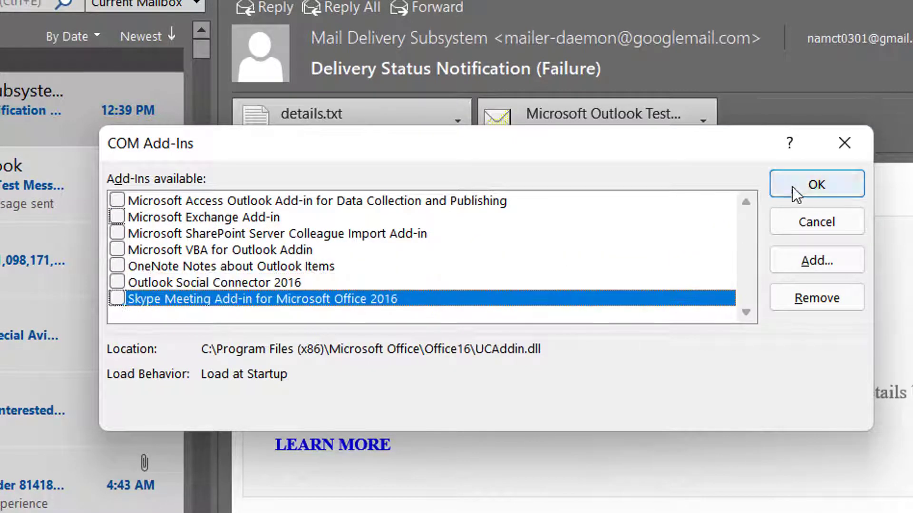
left_click(808, 185)
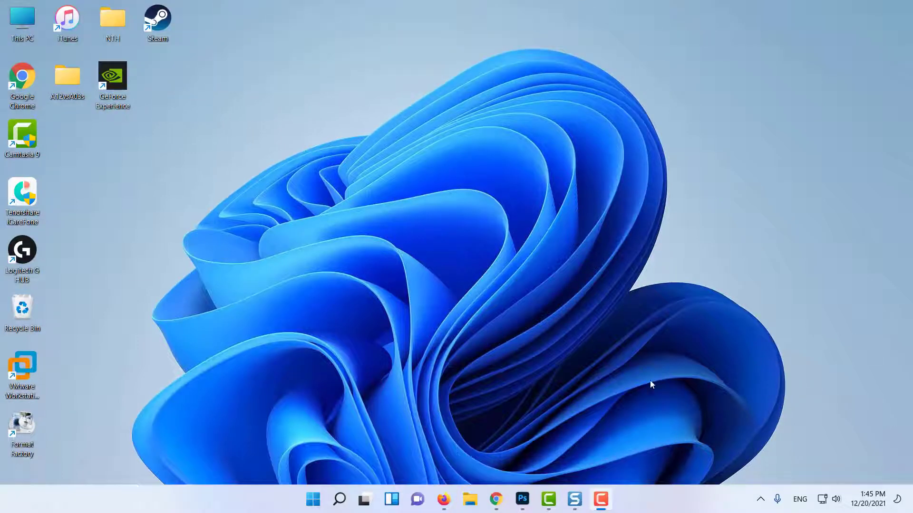
Find 'Check for updates' from Start search and run a Windows update check.
left_click(322, 506)
type("Check for updates")
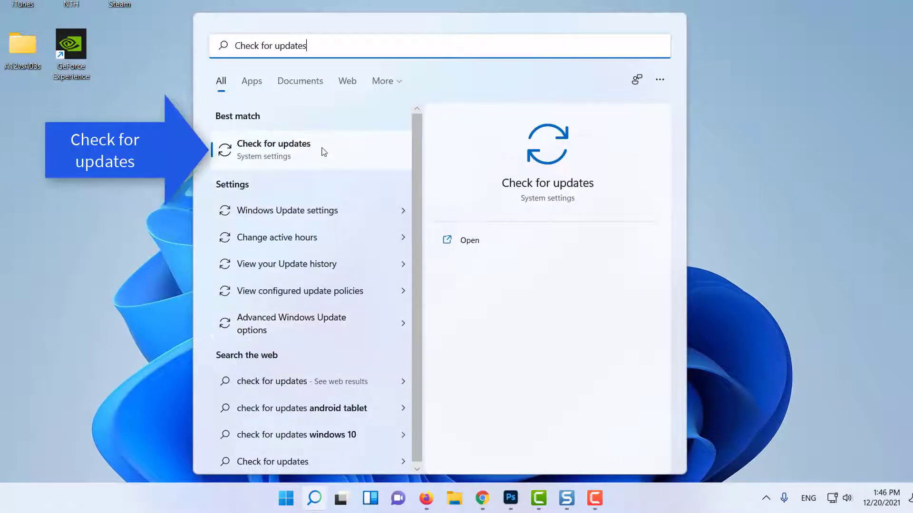
left_click(320, 149)
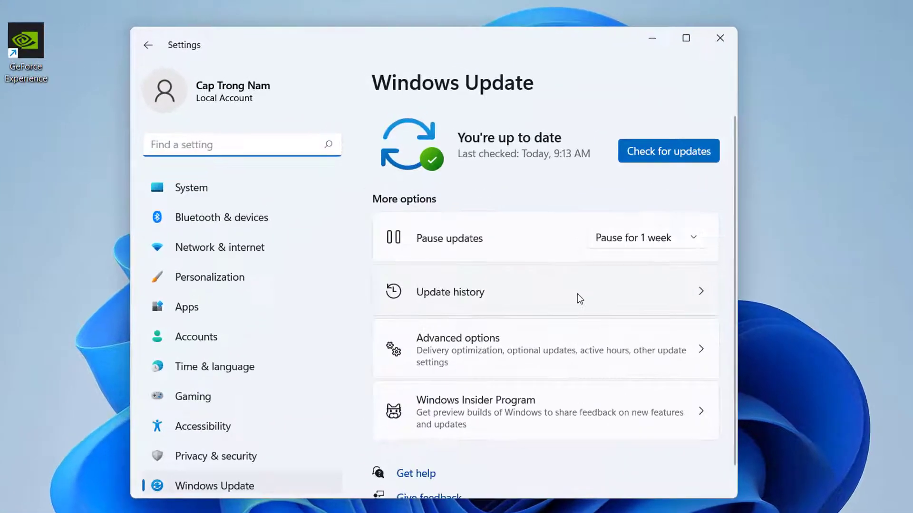
left_click(652, 148)
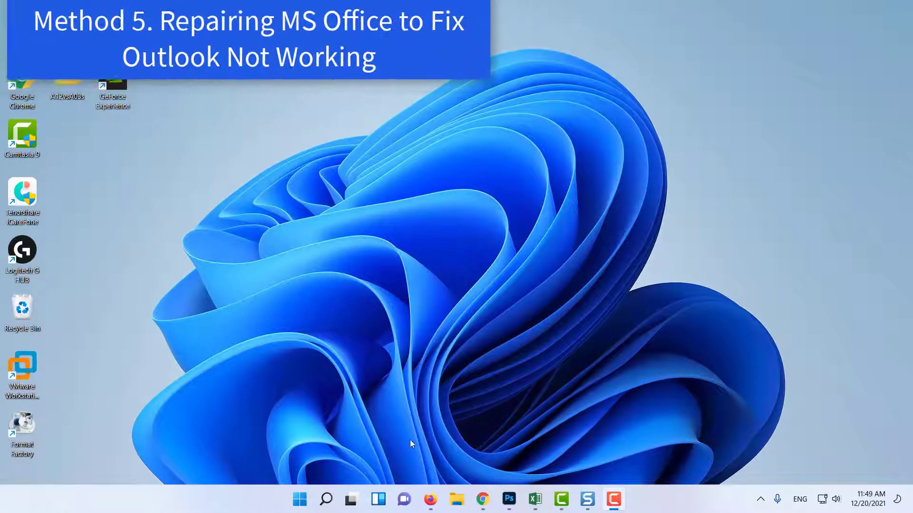
Open Control Panel's list of installed programs.
left_click(299, 506)
type("control")
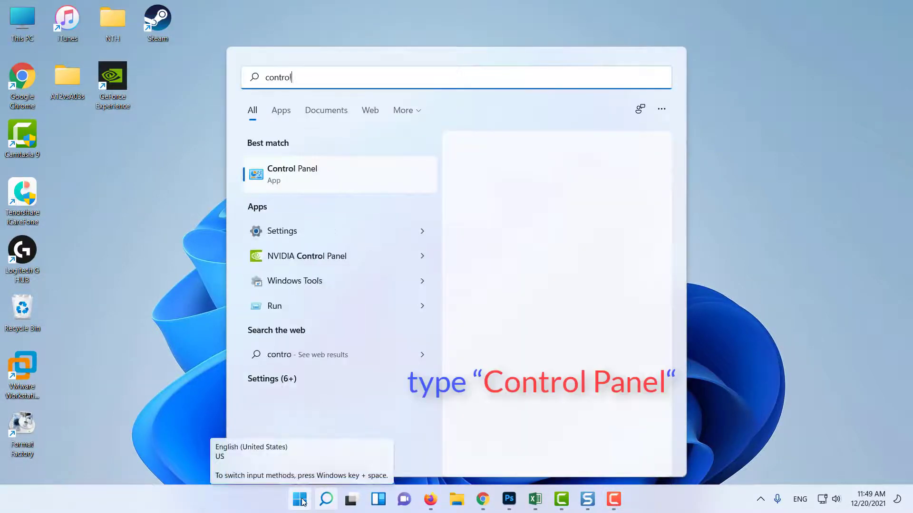
type(" panel")
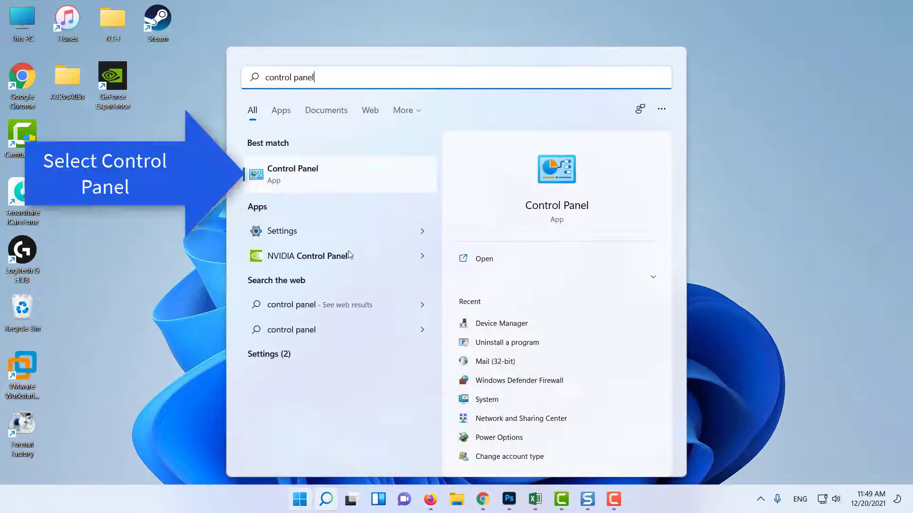
left_click(329, 176)
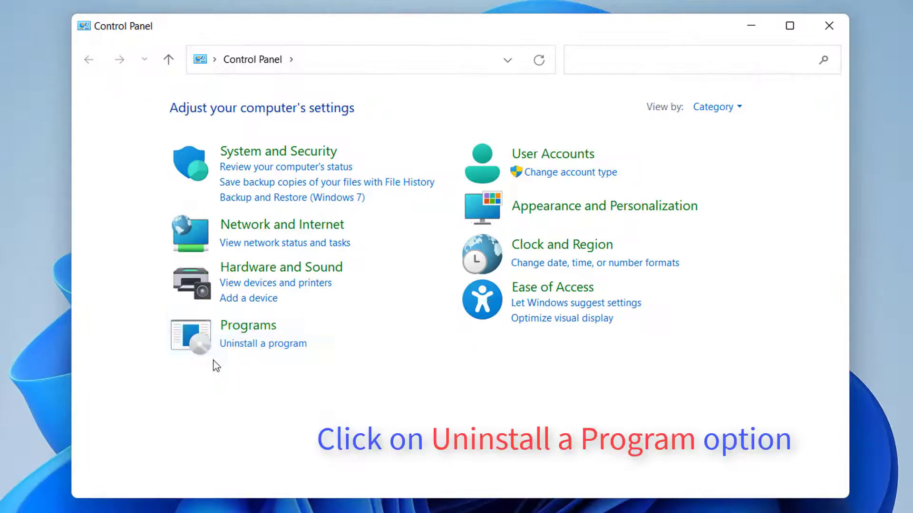
left_click(246, 353)
scroll(433, 358, "down", 3)
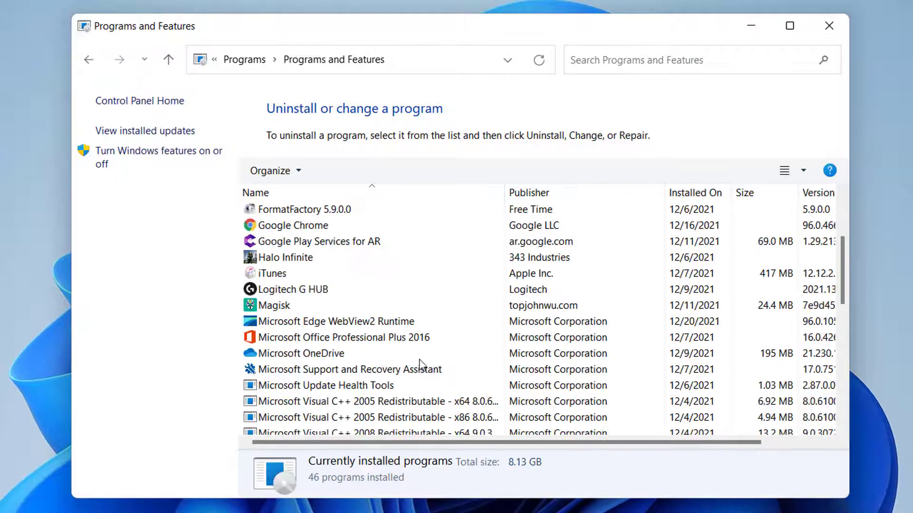
Choose Change on Microsoft Office Professional Plus 2016.
left_click(385, 339)
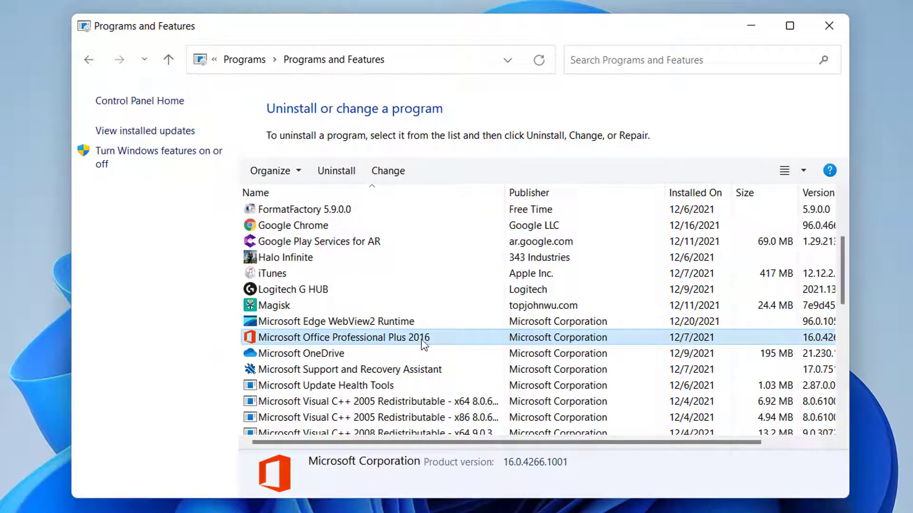
right_click(389, 339)
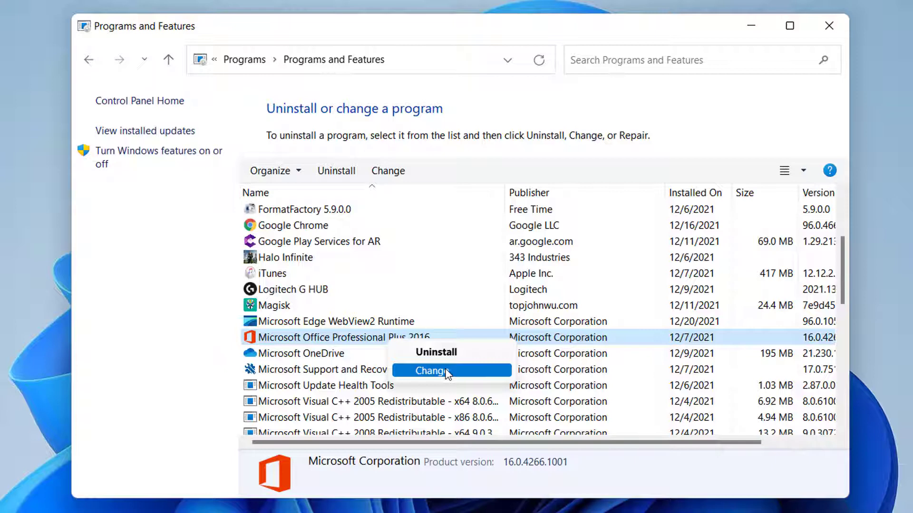
left_click(447, 372)
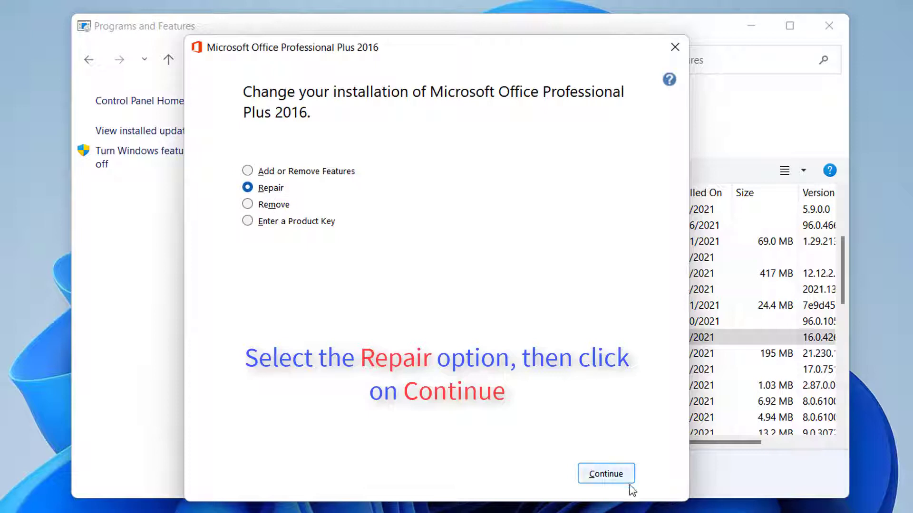
Repair Office Professional Plus 2016 and close the installer when finished.
left_click(610, 474)
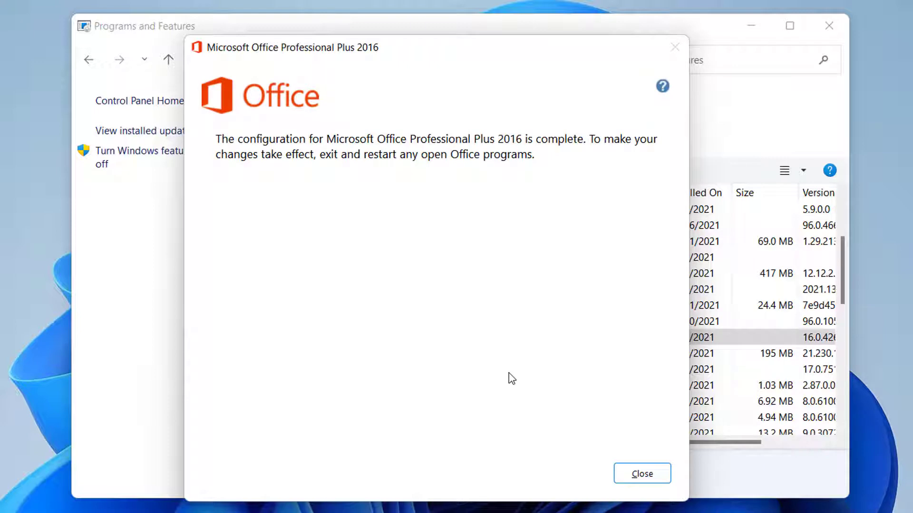
left_click(638, 477)
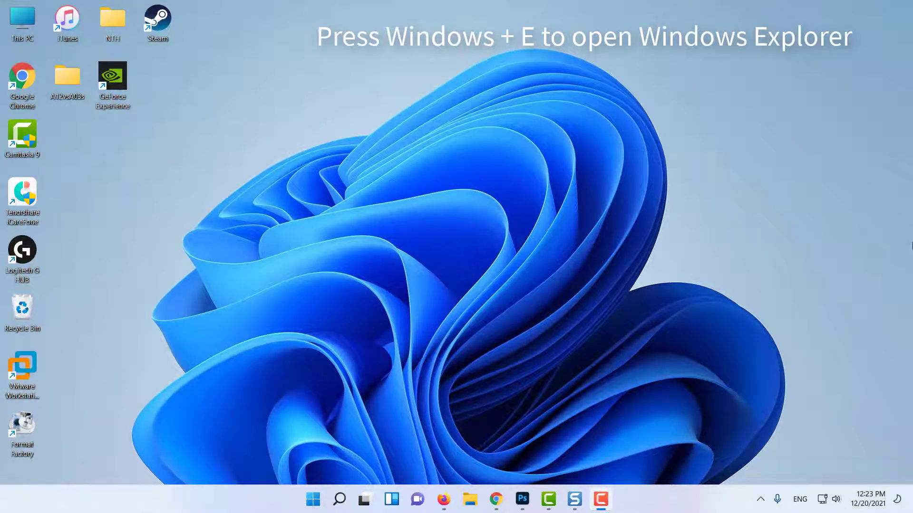
Browse to C:\Program Files (x86)\Microsoft Office\Office16 in File Explorer and jump to SCANPST.
key("super+e")
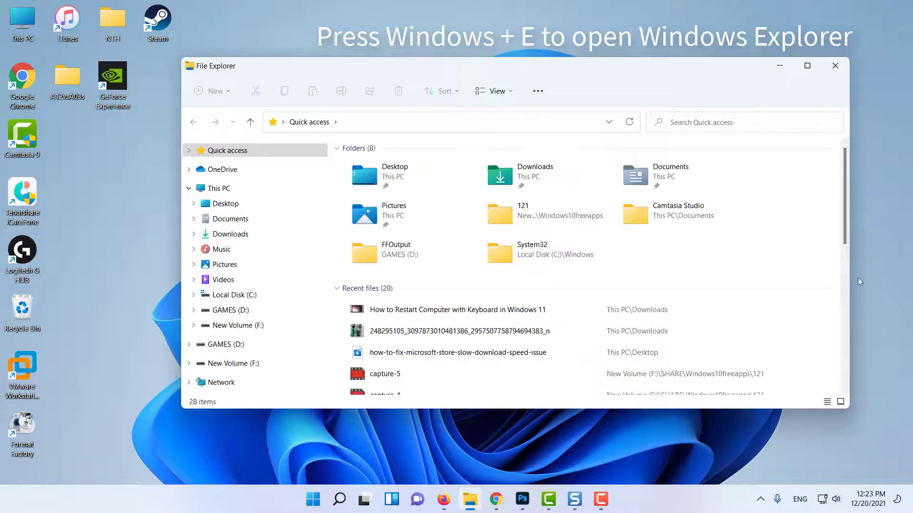
left_click(233, 295)
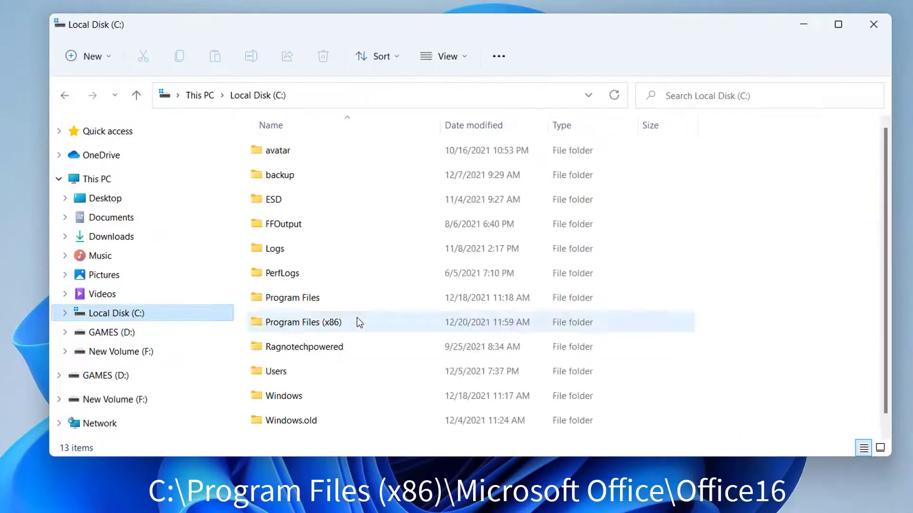
double_click(361, 321)
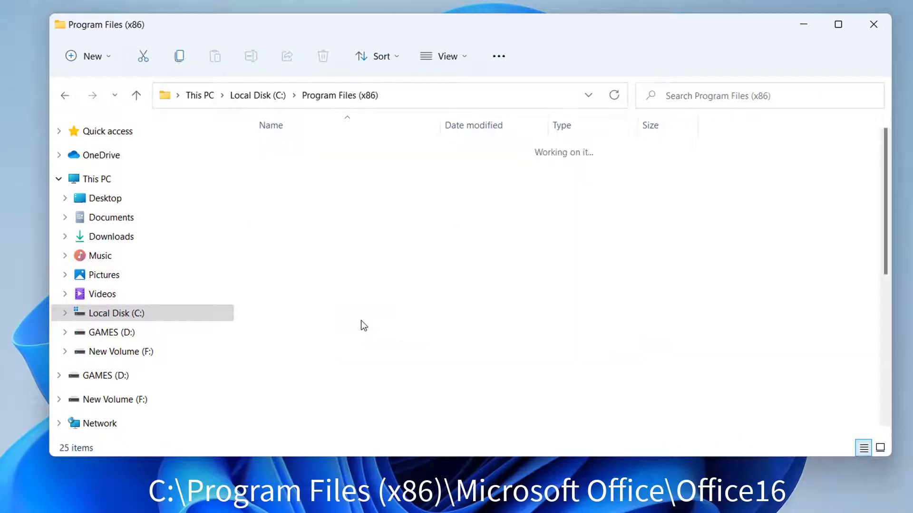
double_click(334, 343)
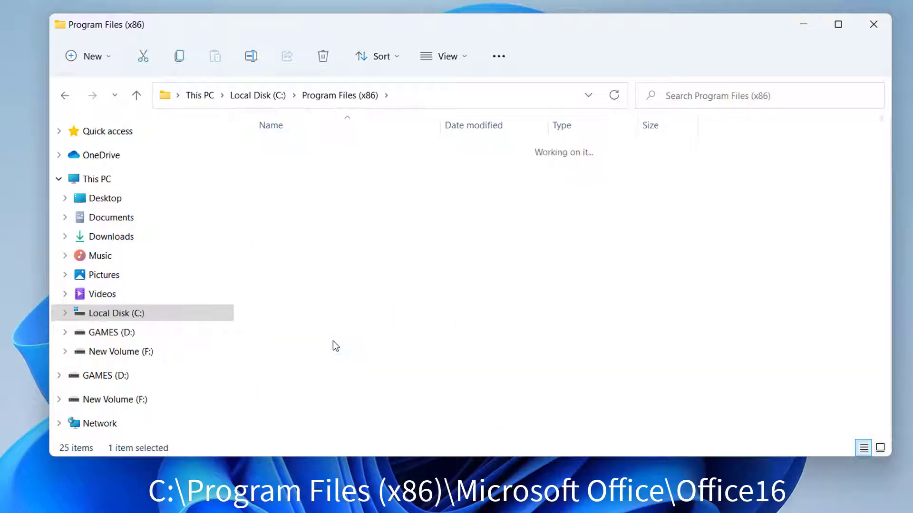
double_click(296, 205)
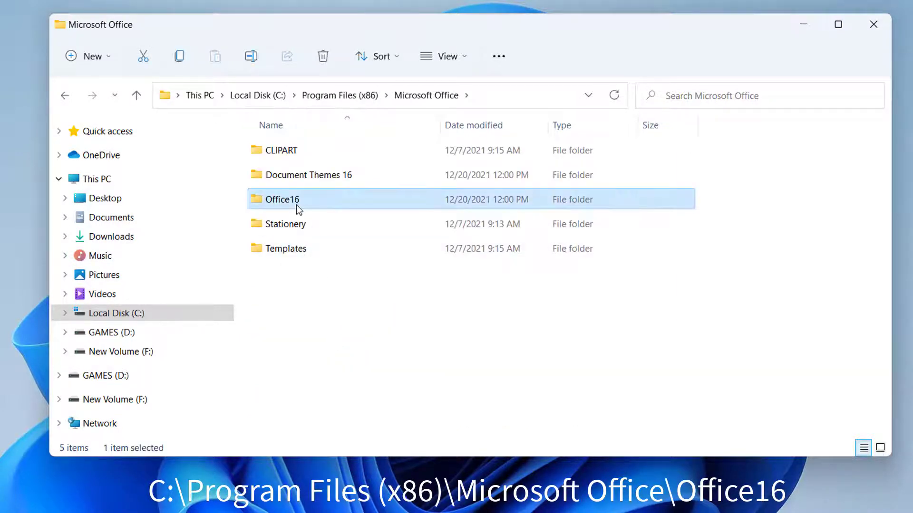
key("s")
key("s")
key("s")
key("s")
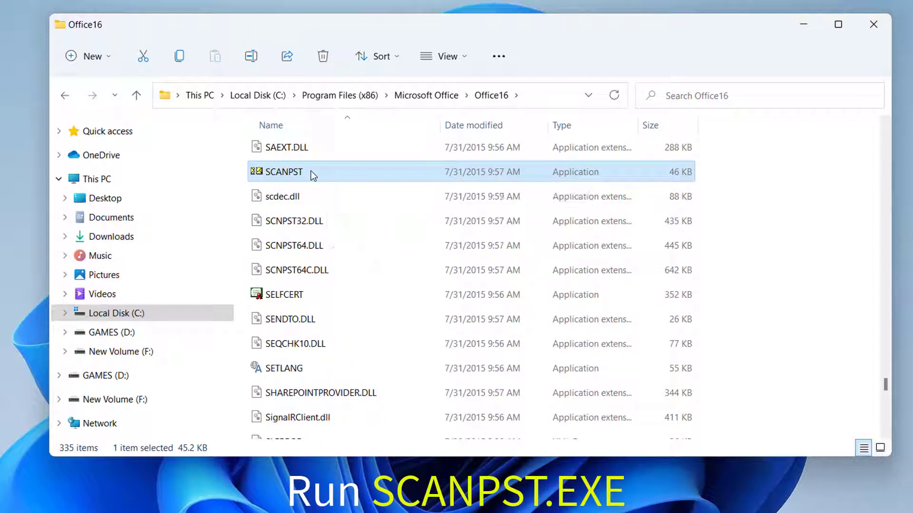
Launch SCANPST and select the 123 data file from Documents > Outlook Files.
double_click(313, 176)
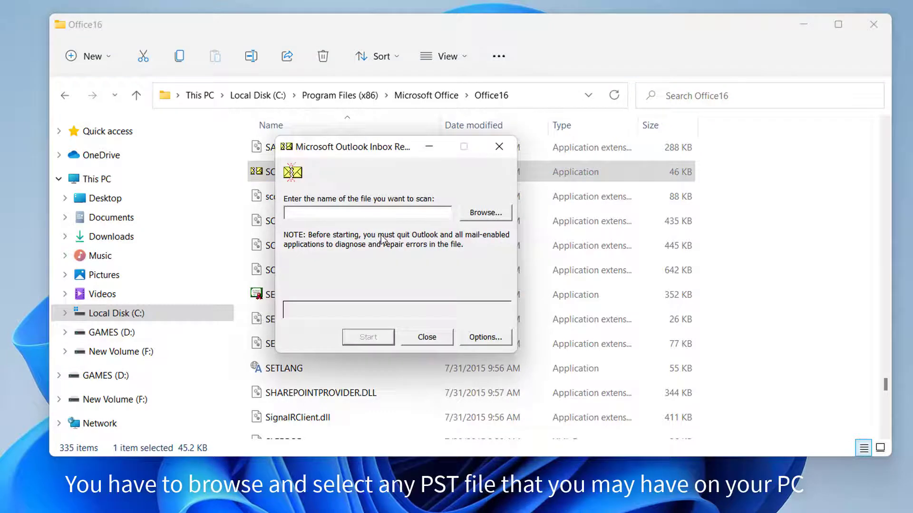
left_click(493, 218)
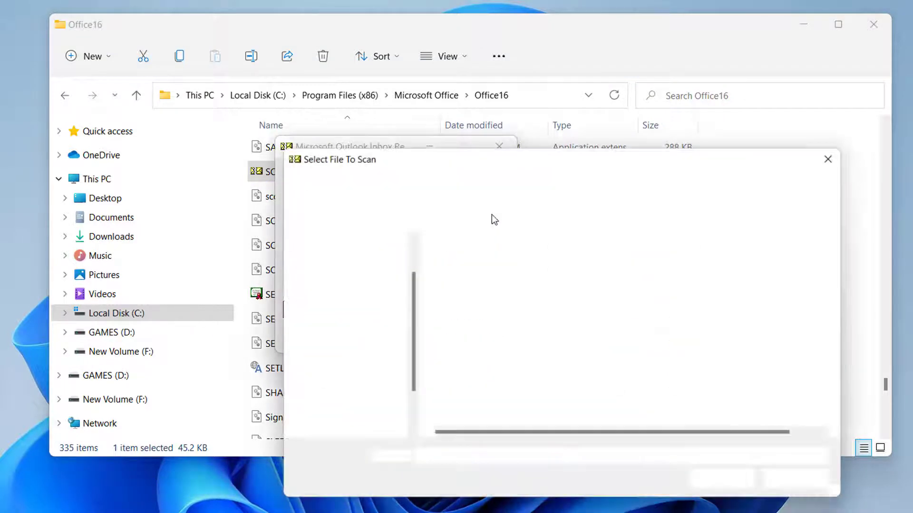
double_click(475, 341)
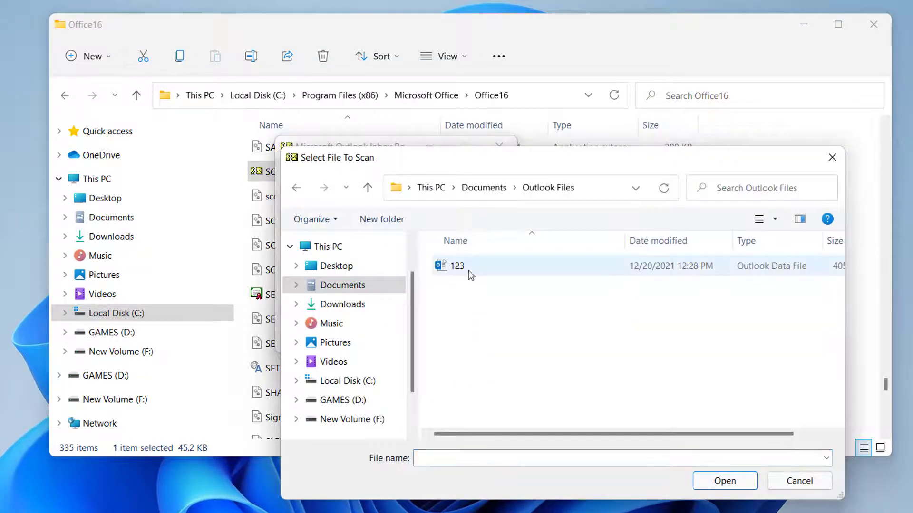
double_click(468, 269)
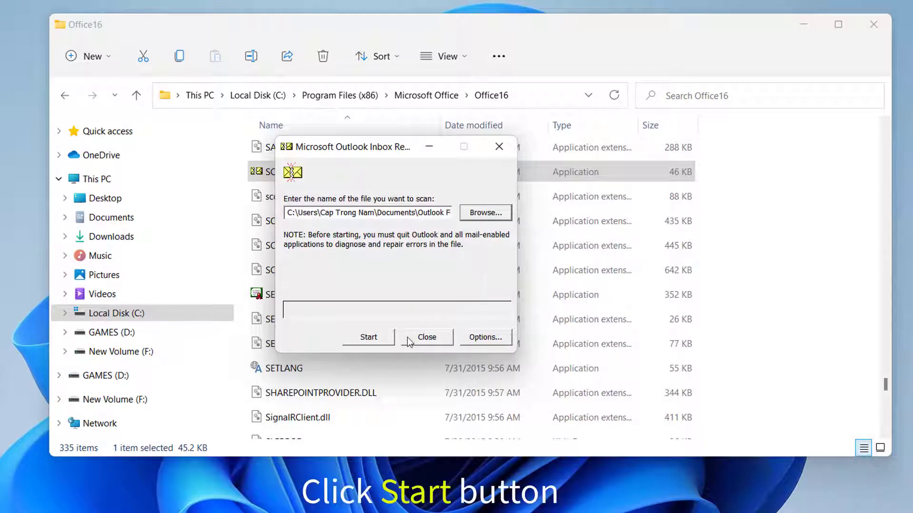
Scan and repair 123.pst, then dismiss the Repair complete message.
left_click(380, 338)
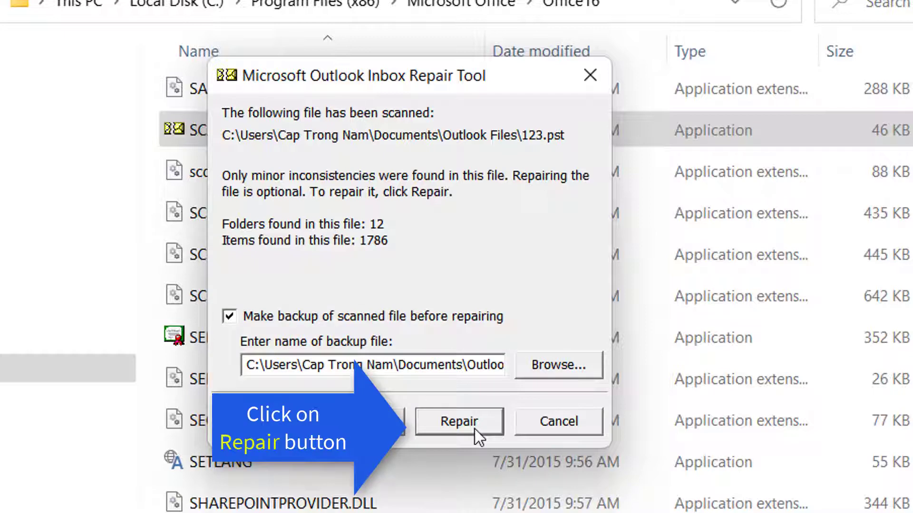
left_click(471, 422)
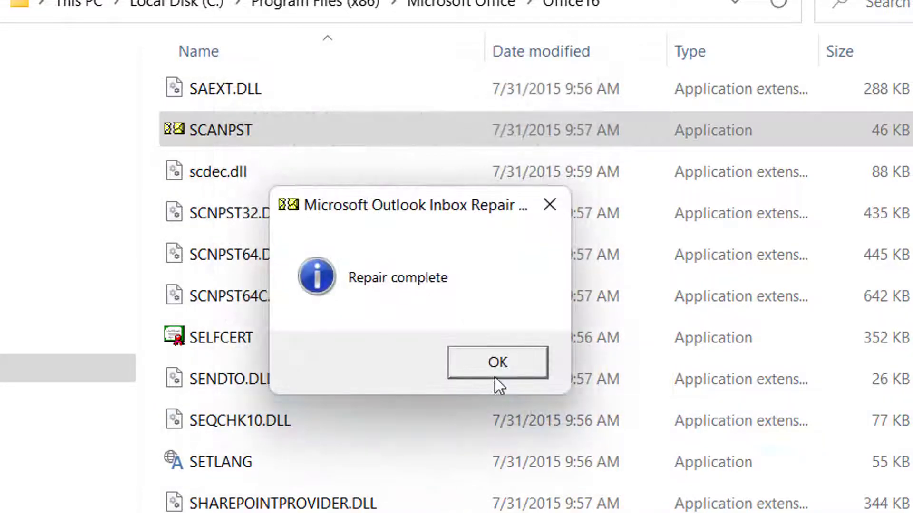
left_click(497, 363)
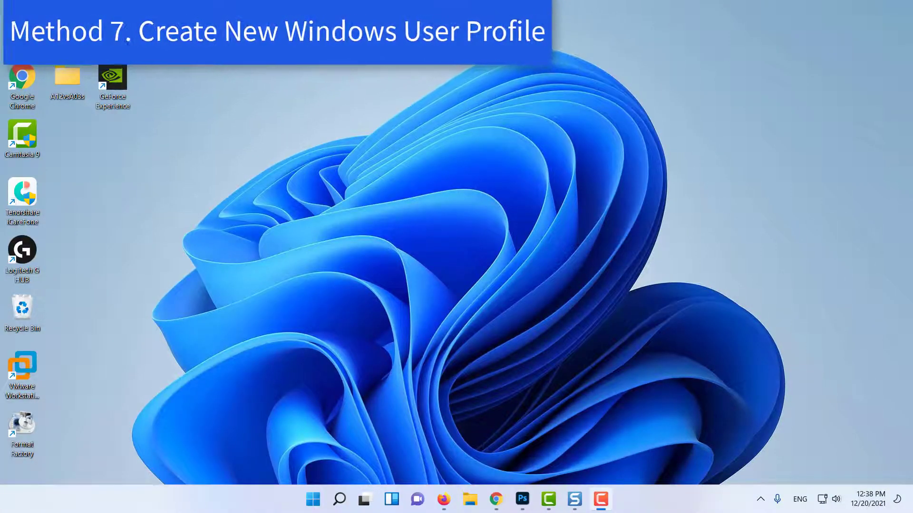
Open Mail (32-bit) setup from Control Panel's User Accounts section.
left_click(314, 499)
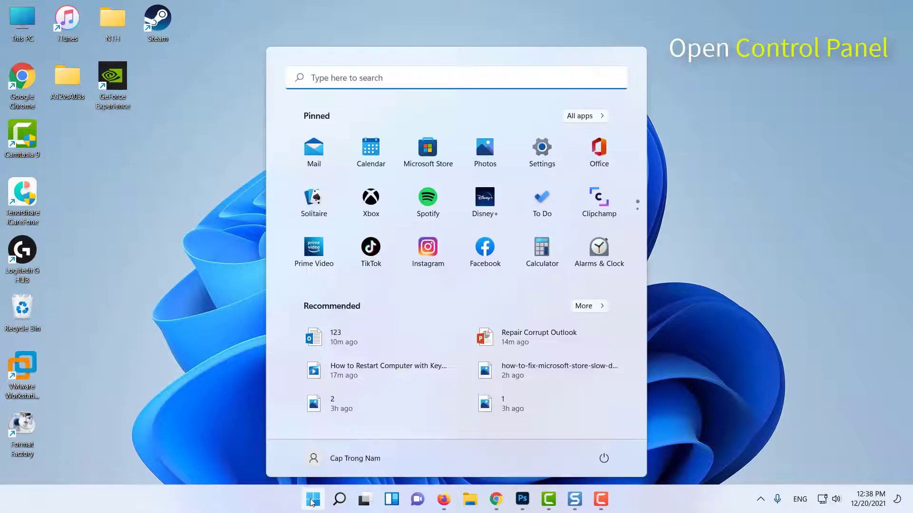
type("control pane;")
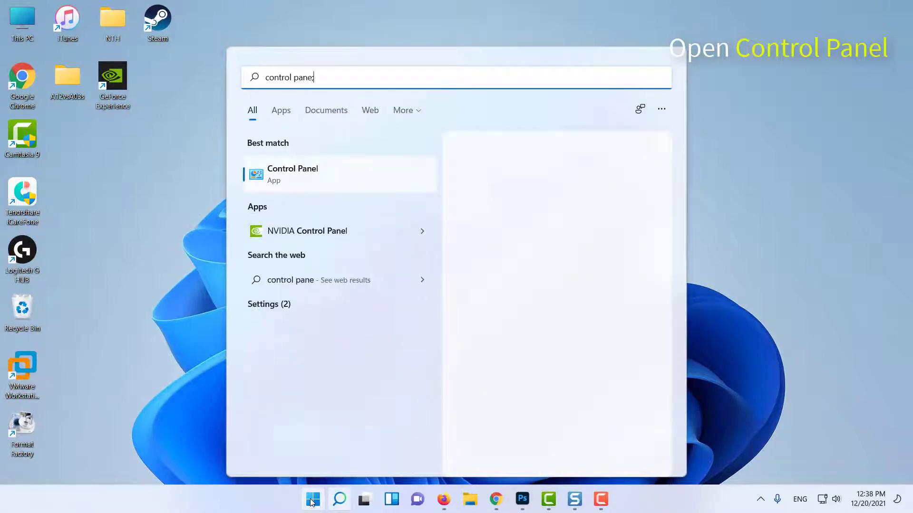
left_click(334, 182)
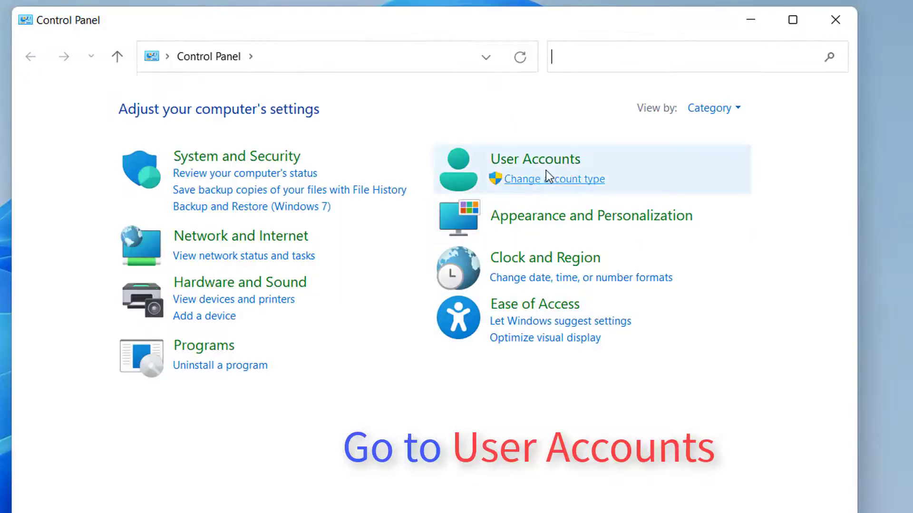
left_click(559, 165)
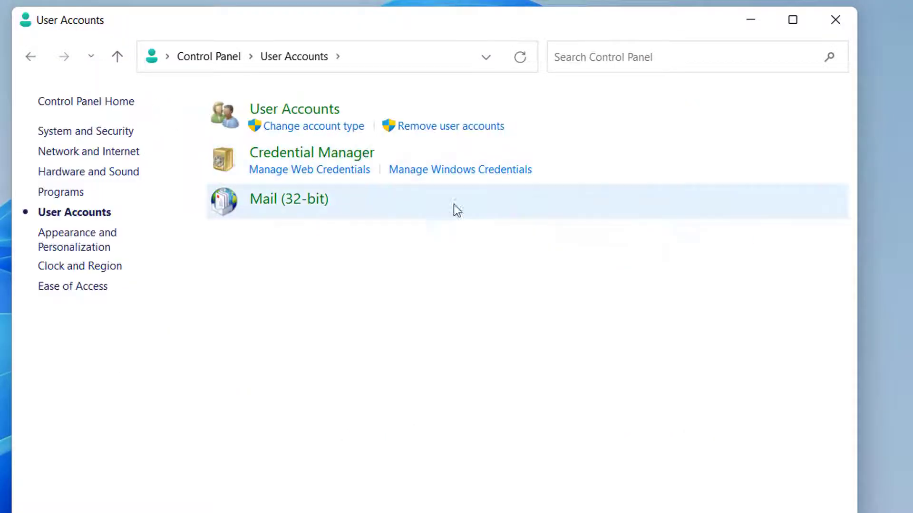
left_click(297, 204)
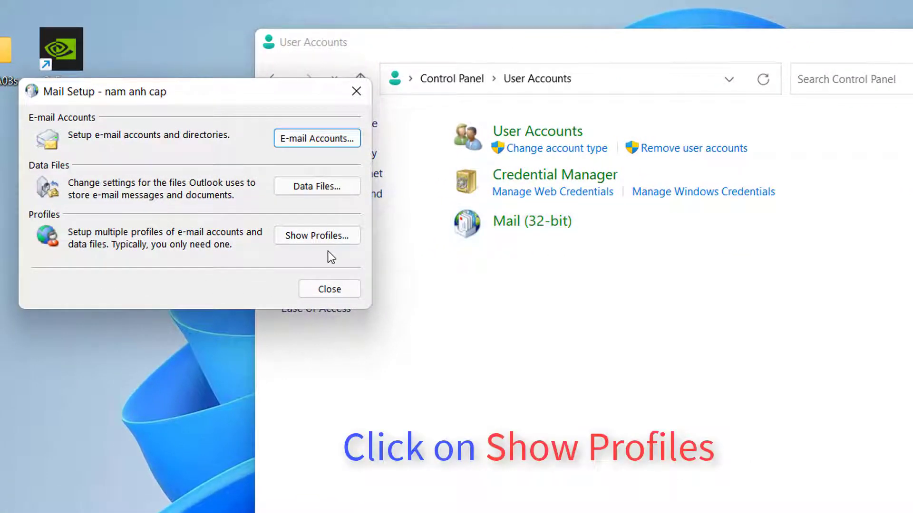
left_click(329, 237)
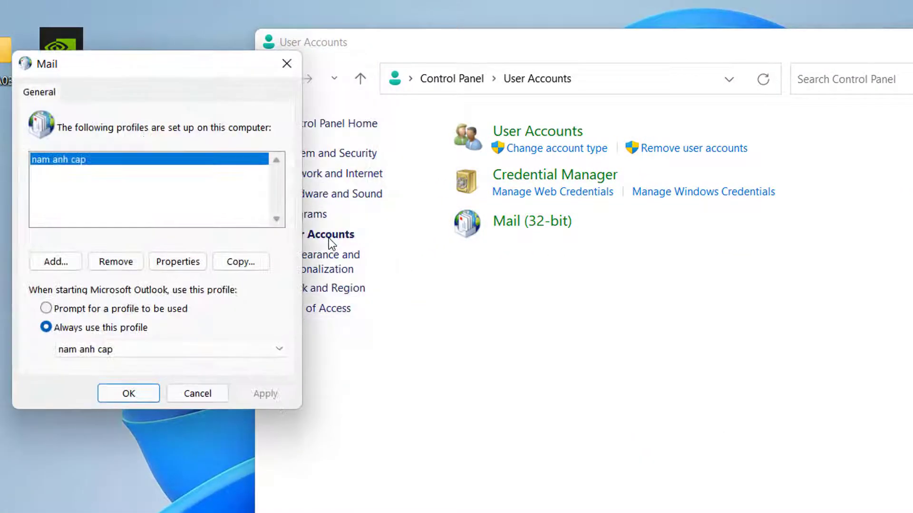
left_click(71, 261)
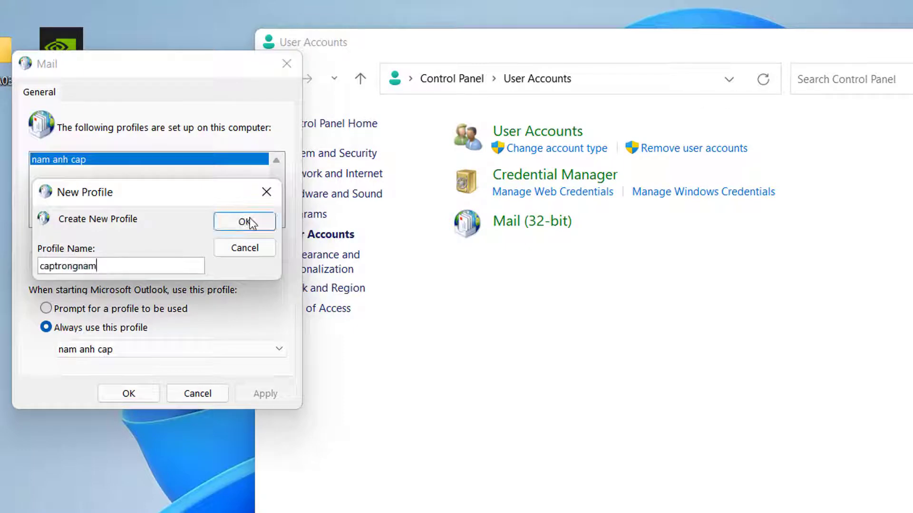
left_click(245, 222)
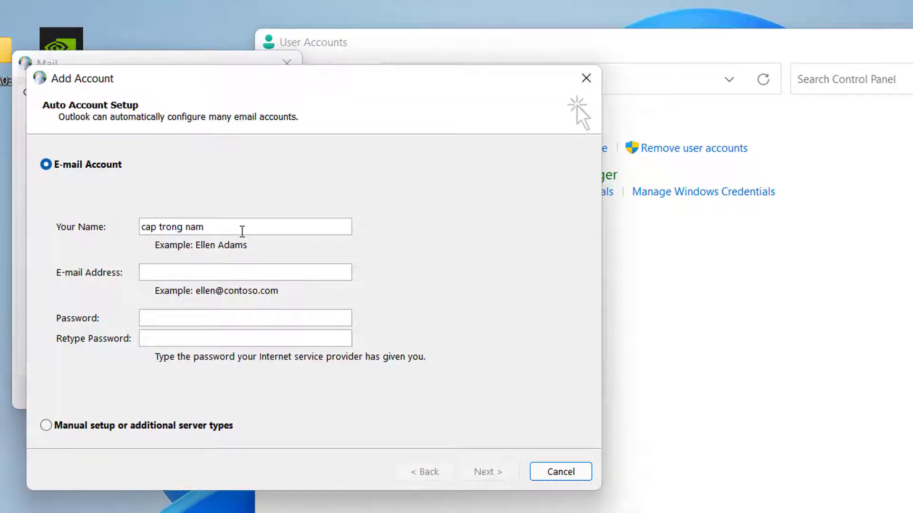
Enter the user's name and e-mail address and finish adding the account.
key("Tab")
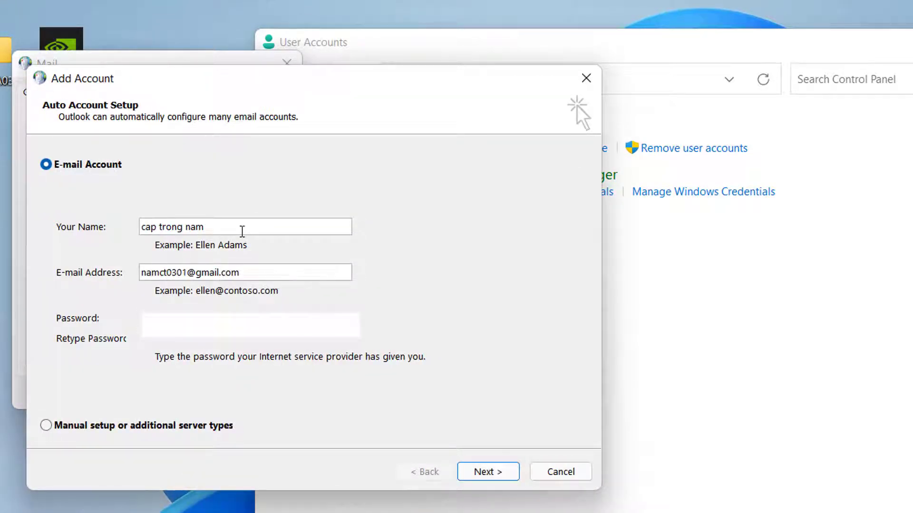
left_click(485, 473)
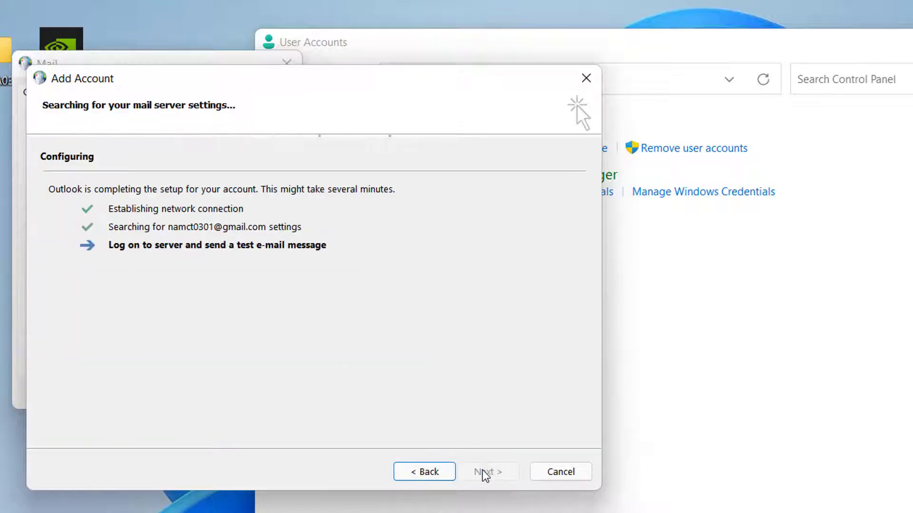
left_click(484, 472)
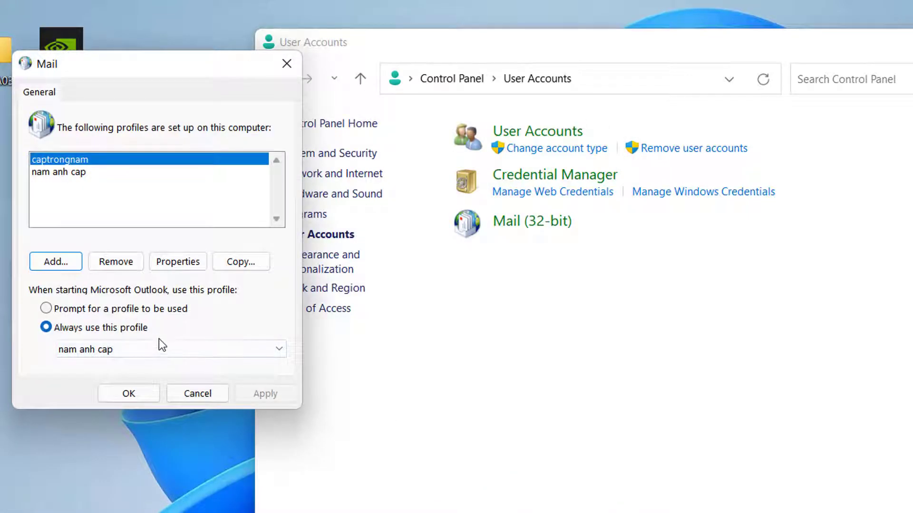
Set the new profile under 'Always use this profile' and apply the change.
left_click(148, 351)
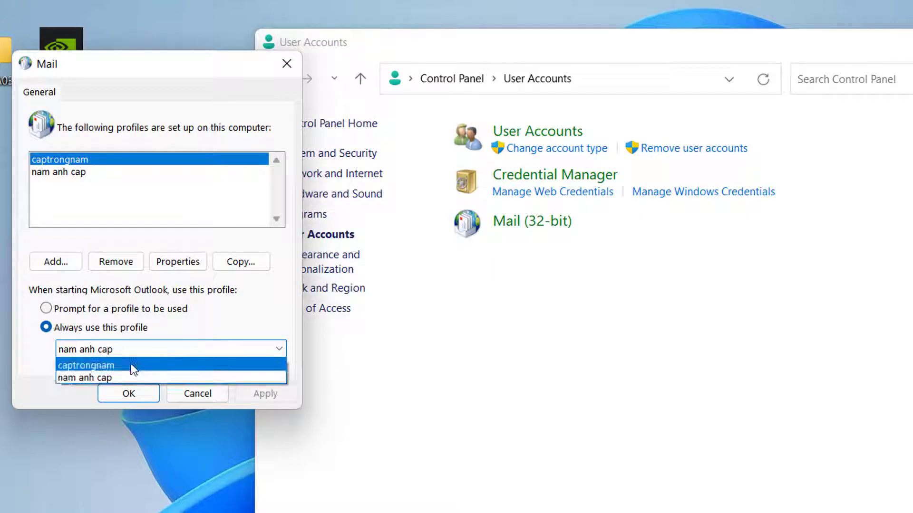
left_click(134, 366)
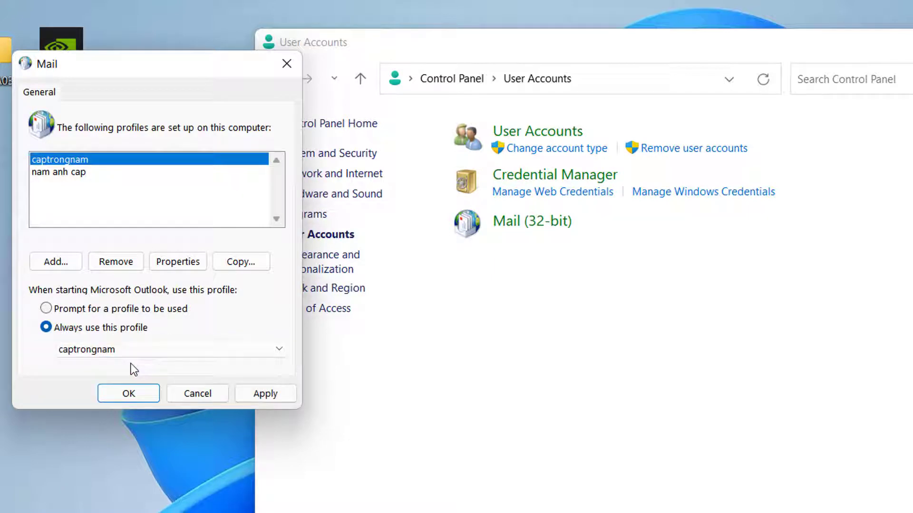
left_click(265, 393)
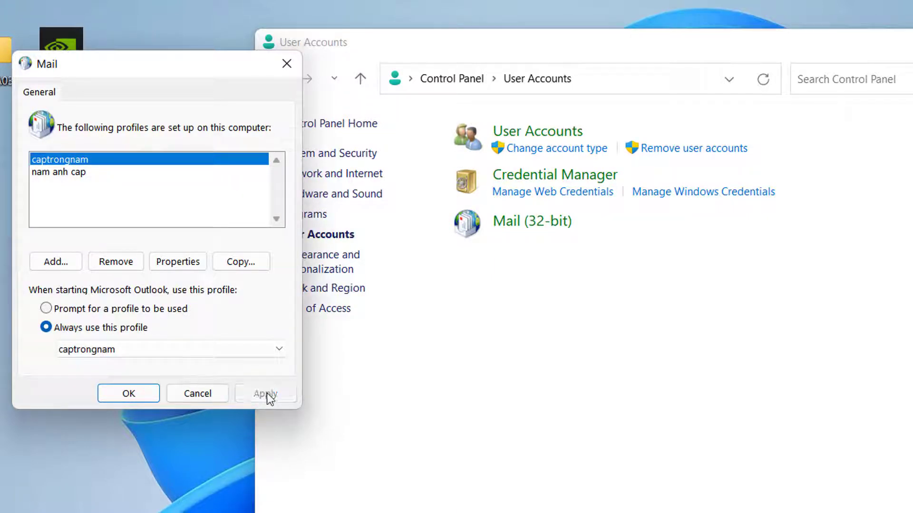
left_click(137, 393)
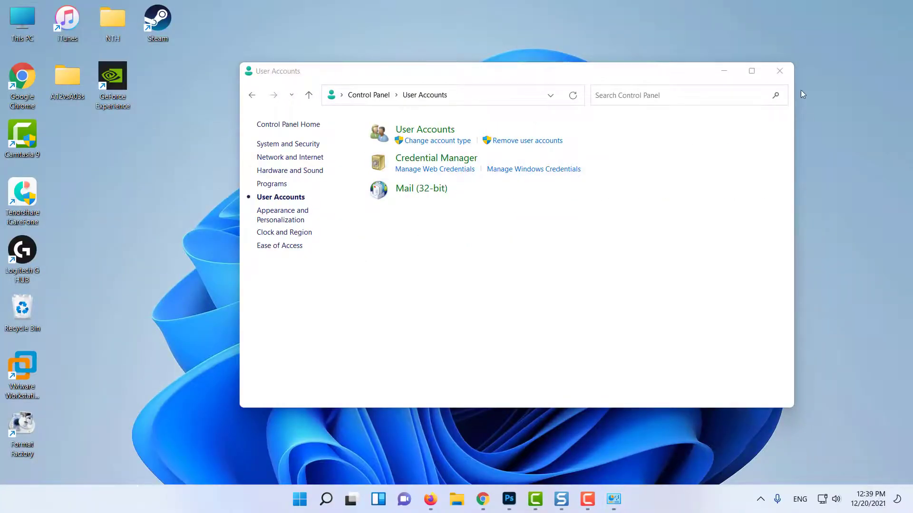
Close the User Accounts window and search Start for 'out' to find Outlook 2016.
left_click(779, 71)
key("super")
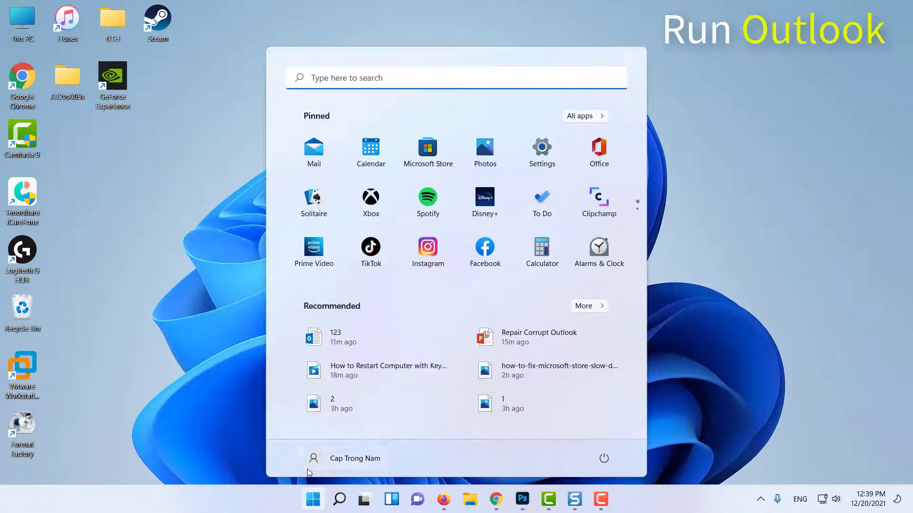
type("out")
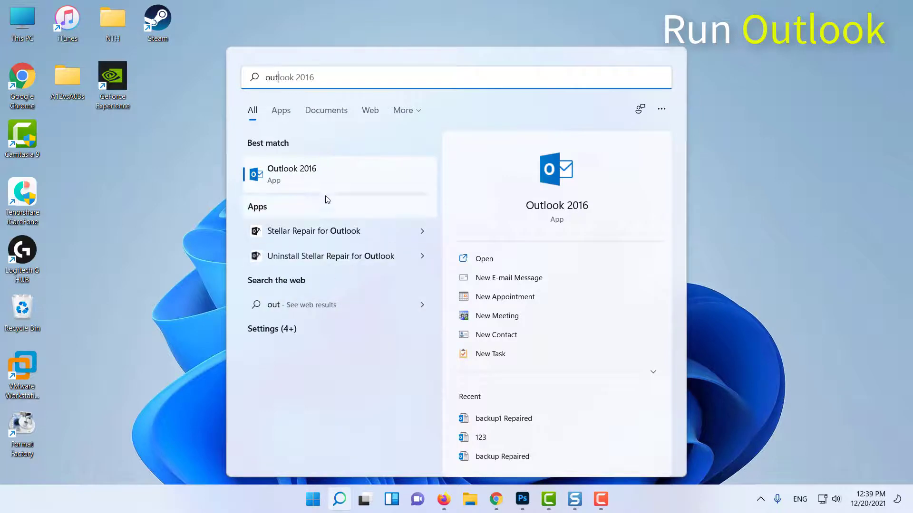